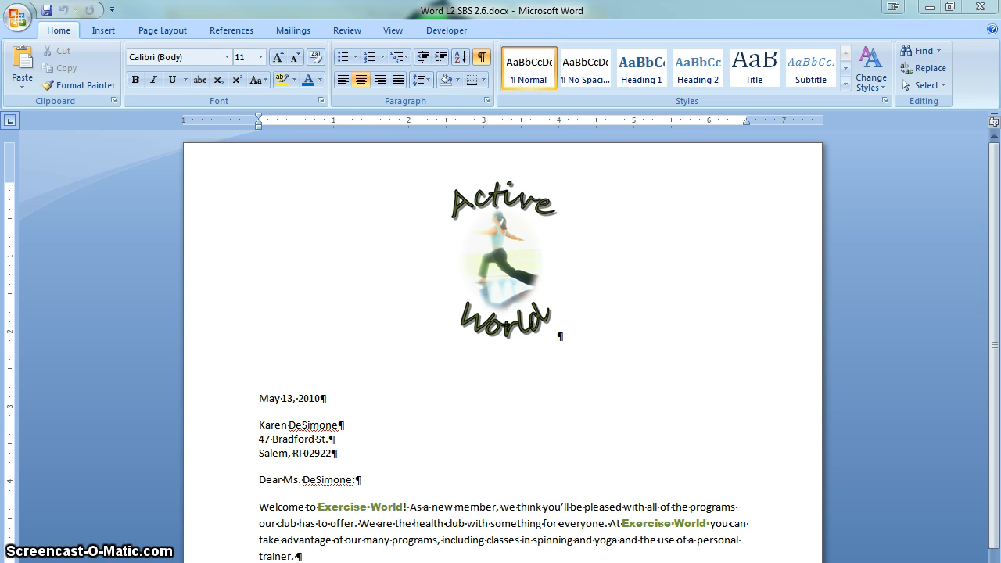
# Set up a search of the letter for the word "exercise", keeping the dialog clear of the document's edge.
pyautogui.hotkey('alt', 'Tab')
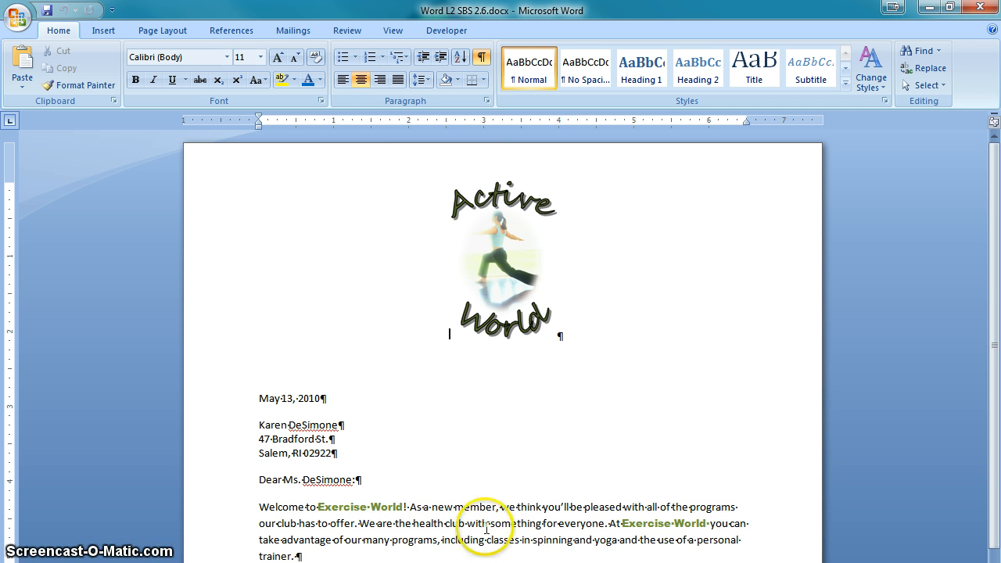
pyautogui.scroll(-3, 487, 503)
pyautogui.scroll(-3, 487, 503)
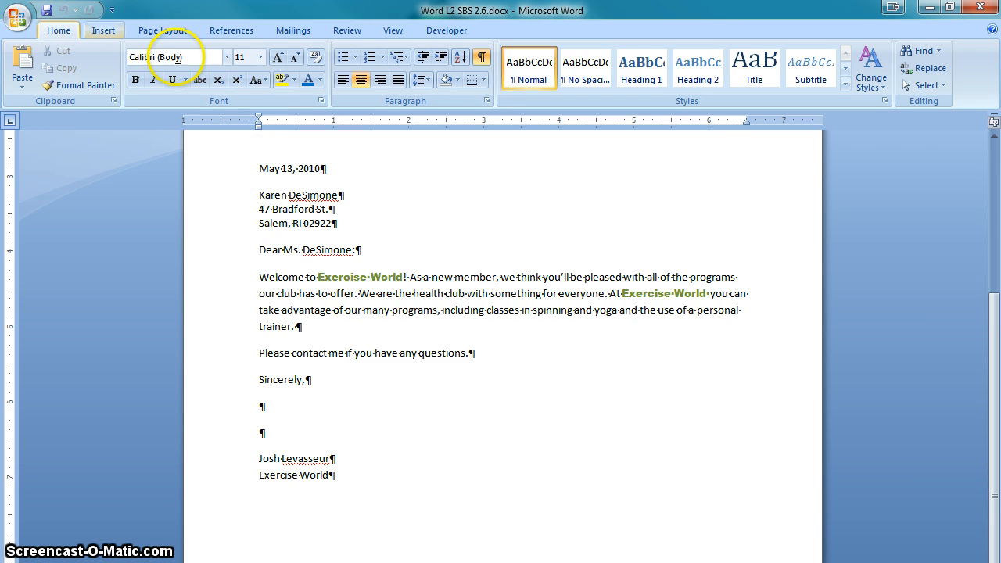
pyautogui.click(922, 51)
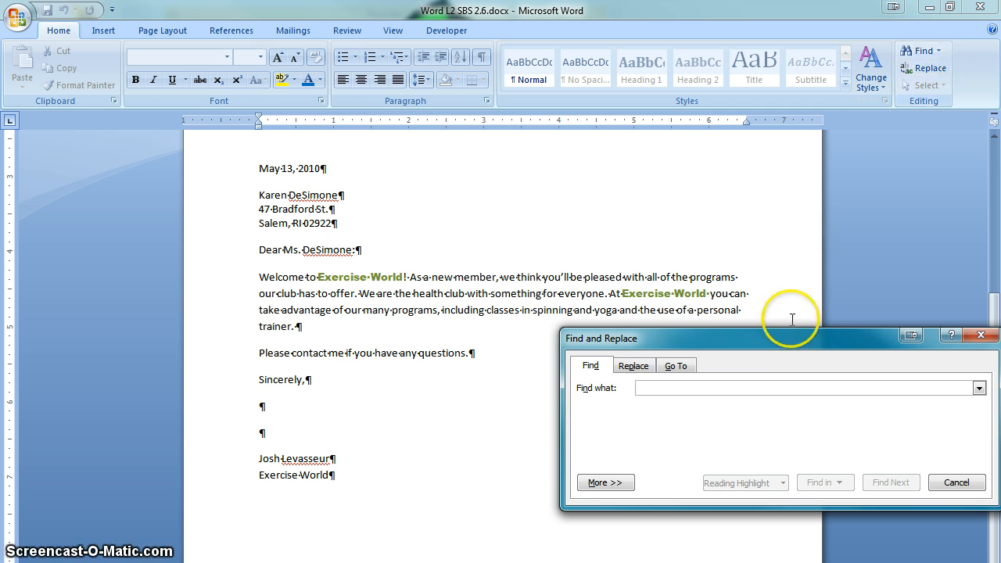
pyautogui.moveTo(784, 338); pyautogui.dragTo(571, 248)
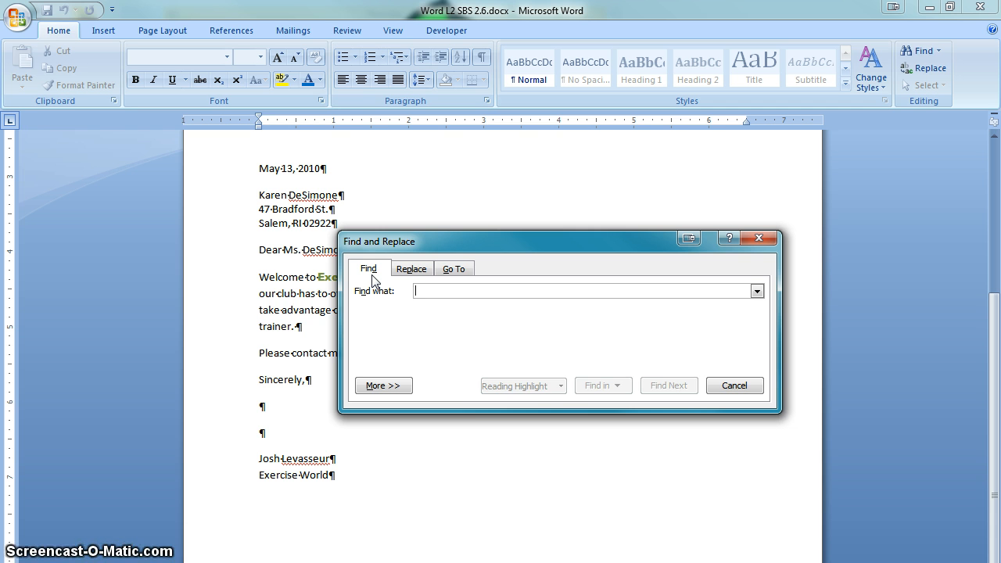
pyautogui.write('exercise')
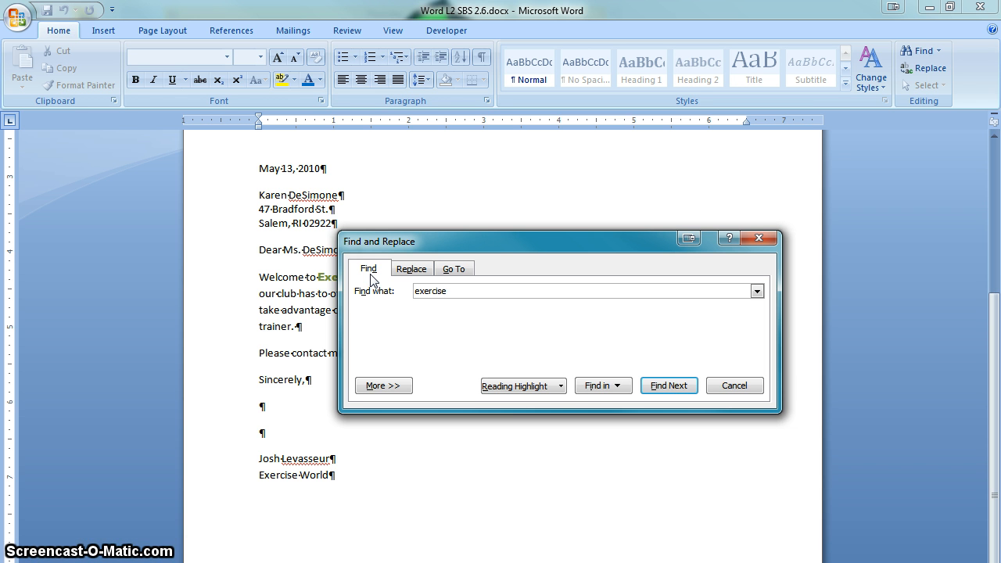
# Apply reading highlight to all occurrences of "exercise" and uncover the highlighted text in the letter.
pyautogui.click(530, 386)
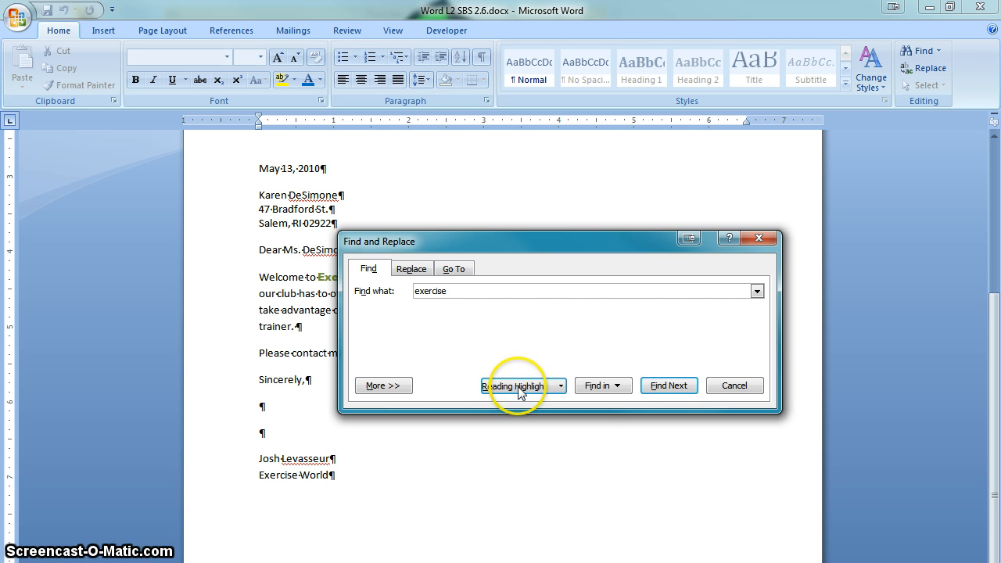
pyautogui.click(520, 388)
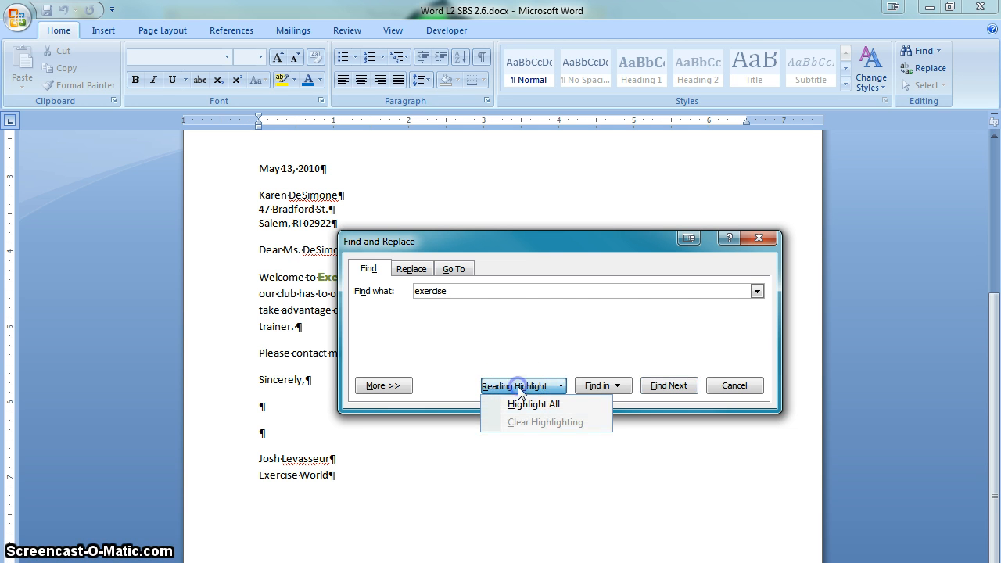
pyautogui.click(525, 411)
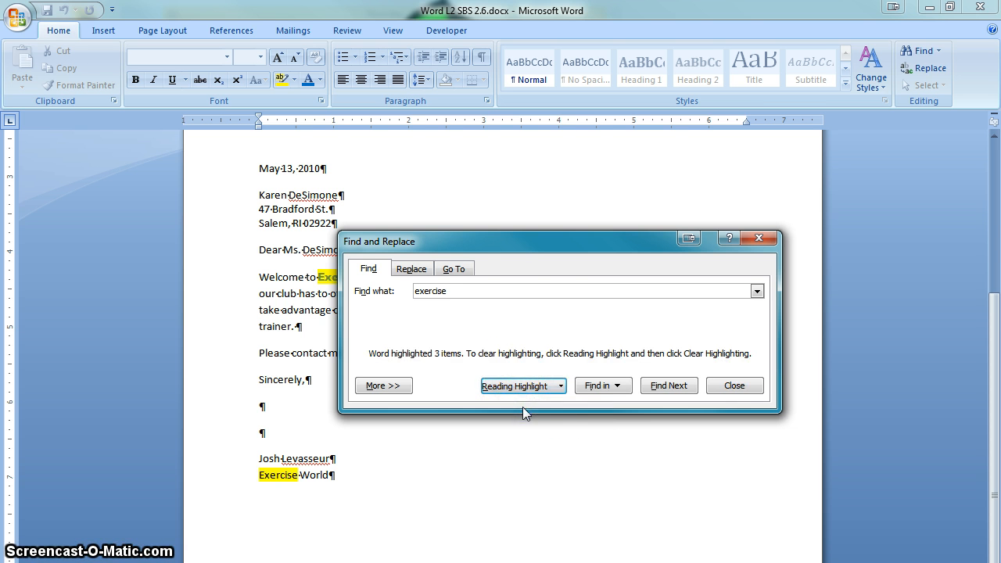
pyautogui.moveTo(632, 236); pyautogui.dragTo(694, 357)
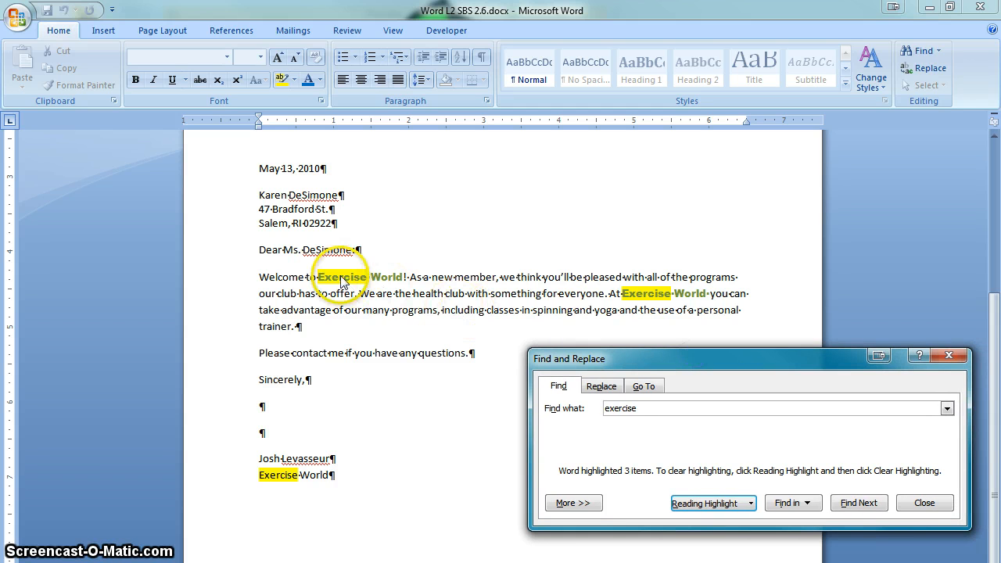
pyautogui.click(392, 436)
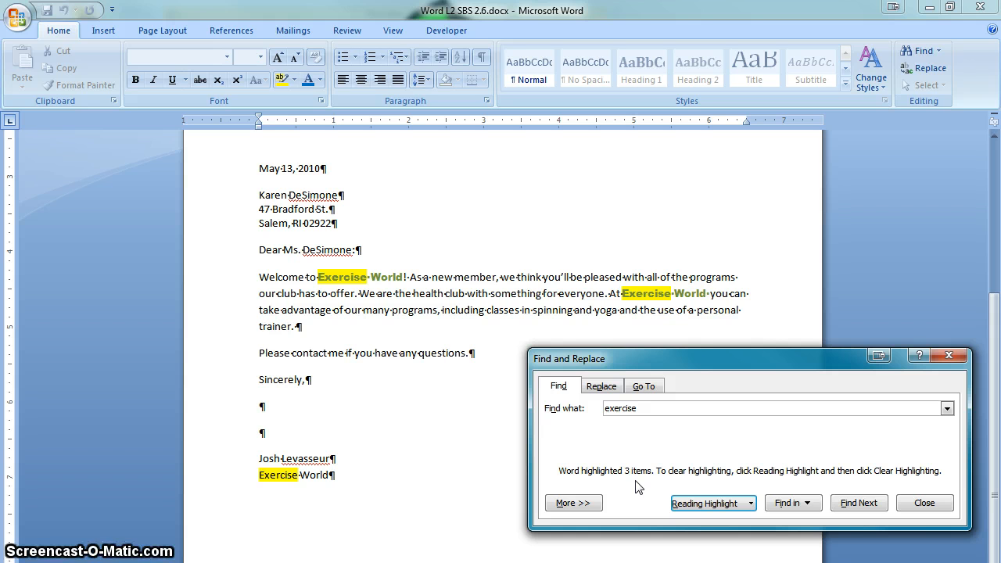
# Step through the highlighted occurrences of "exercise" one by one, from the first body paragraph to the signature block.
pyautogui.click(854, 503)
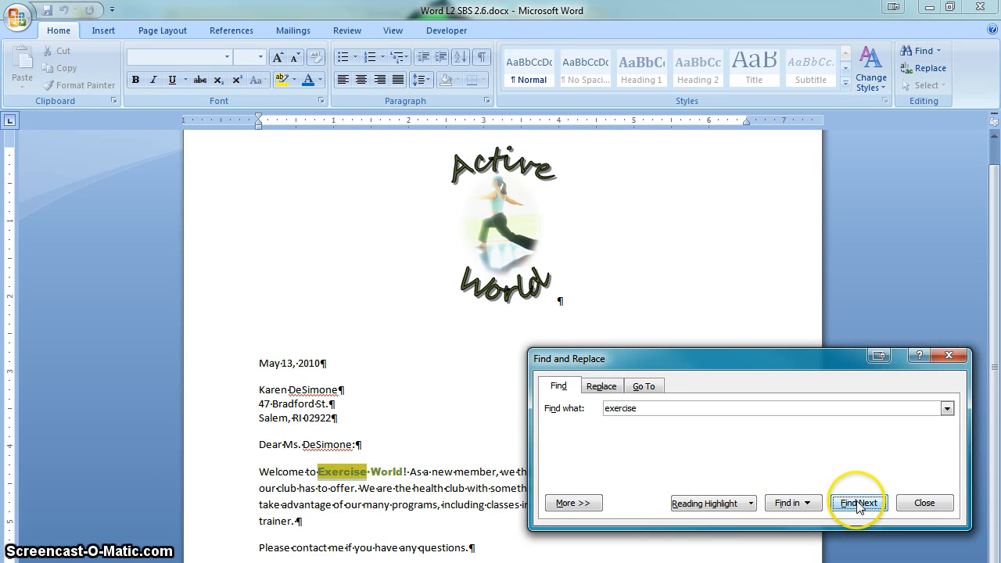
pyautogui.click(834, 503)
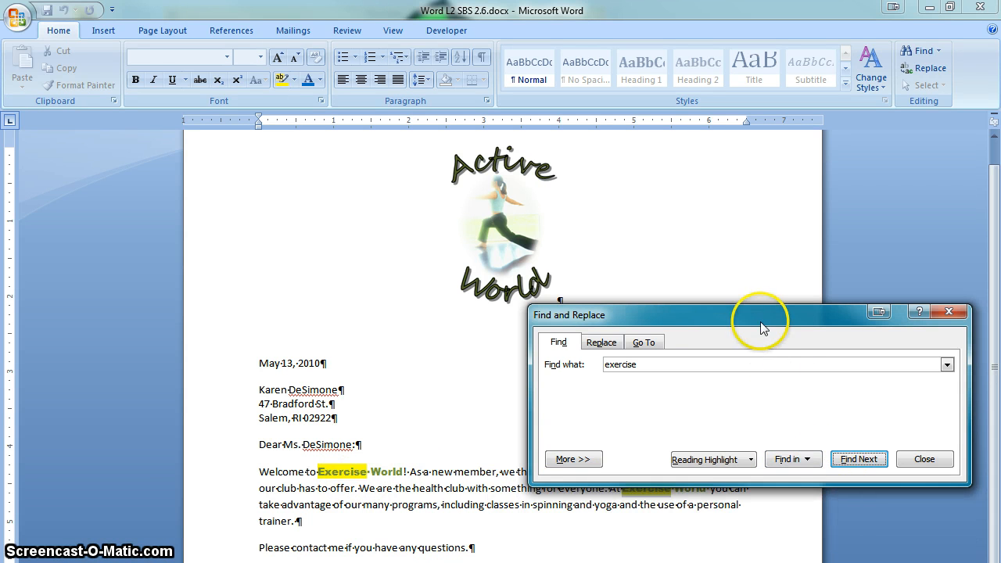
pyautogui.moveTo(761, 319); pyautogui.dragTo(751, 252)
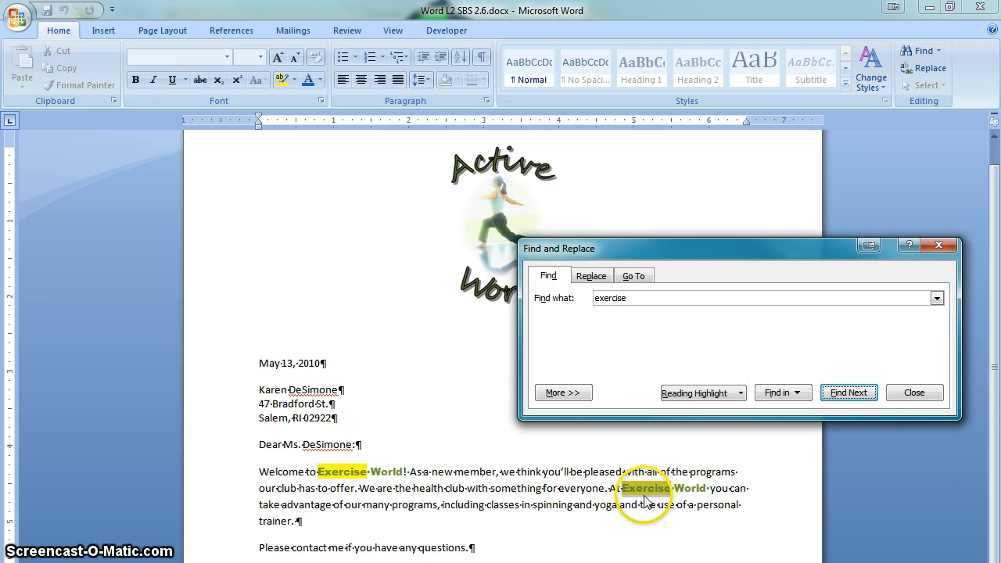
pyautogui.click(851, 393)
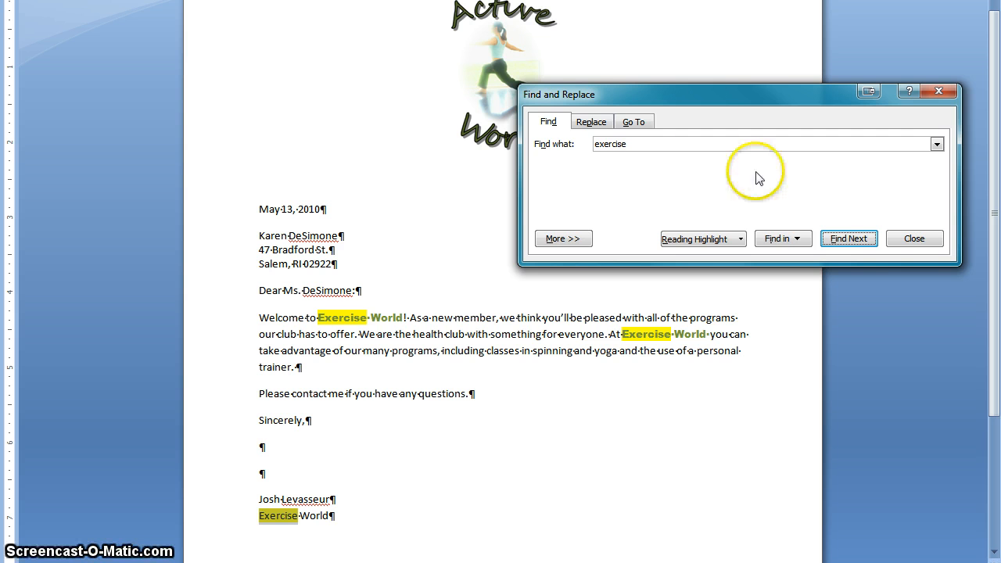
# Clear the reading highlight from all occurrences of "exercise" in the letter.
pyautogui.click(588, 123)
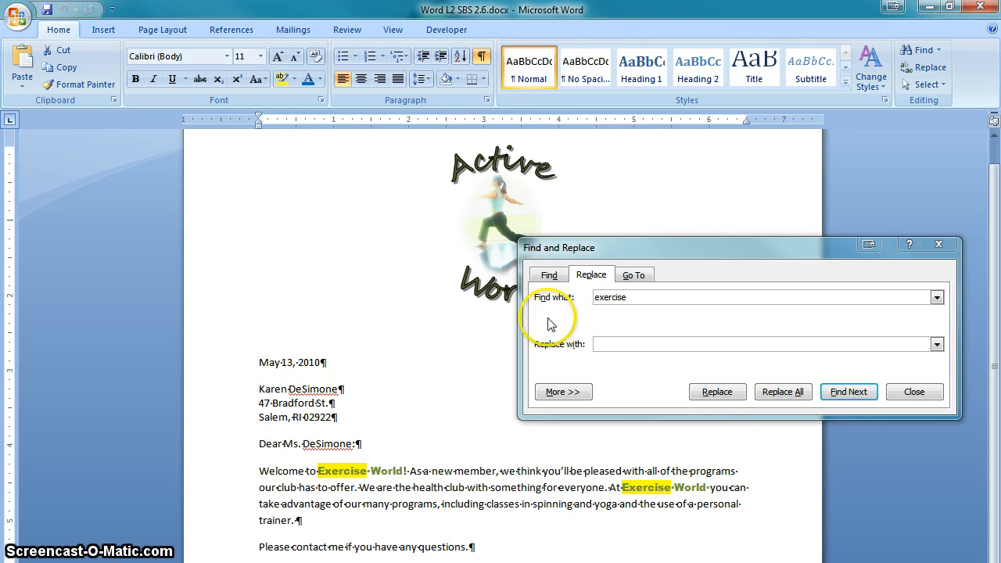
pyautogui.click(550, 276)
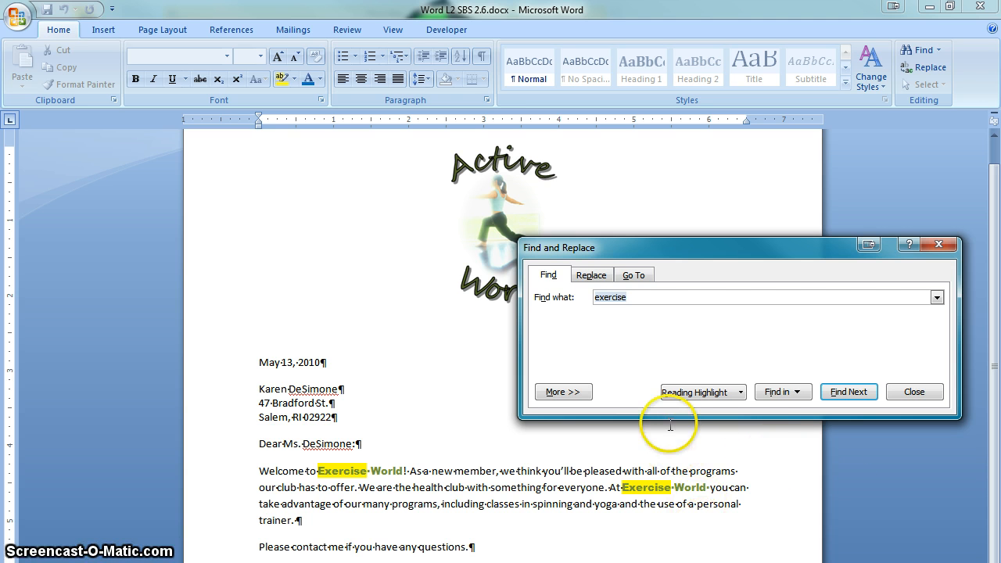
pyautogui.click(692, 394)
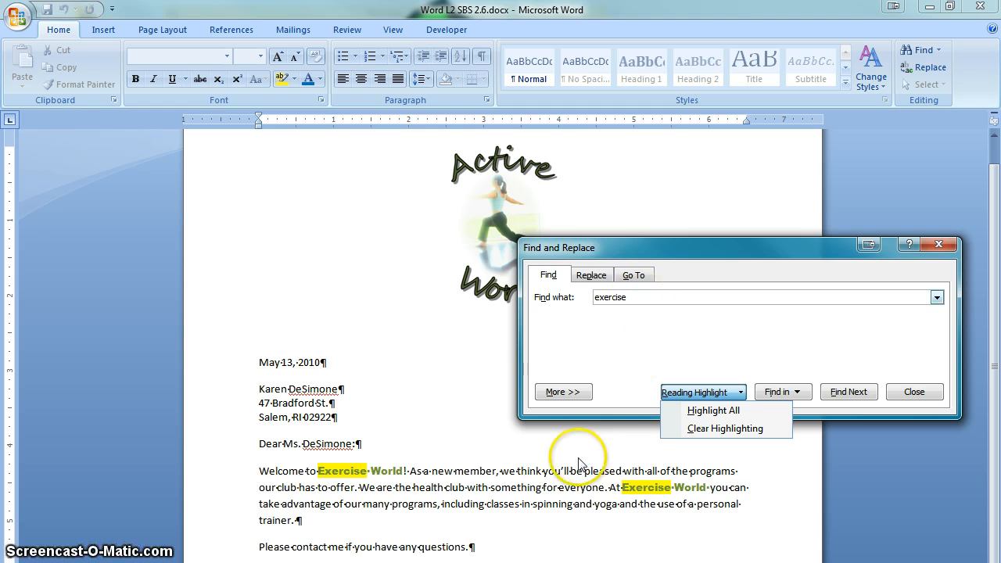
pyautogui.click(550, 558)
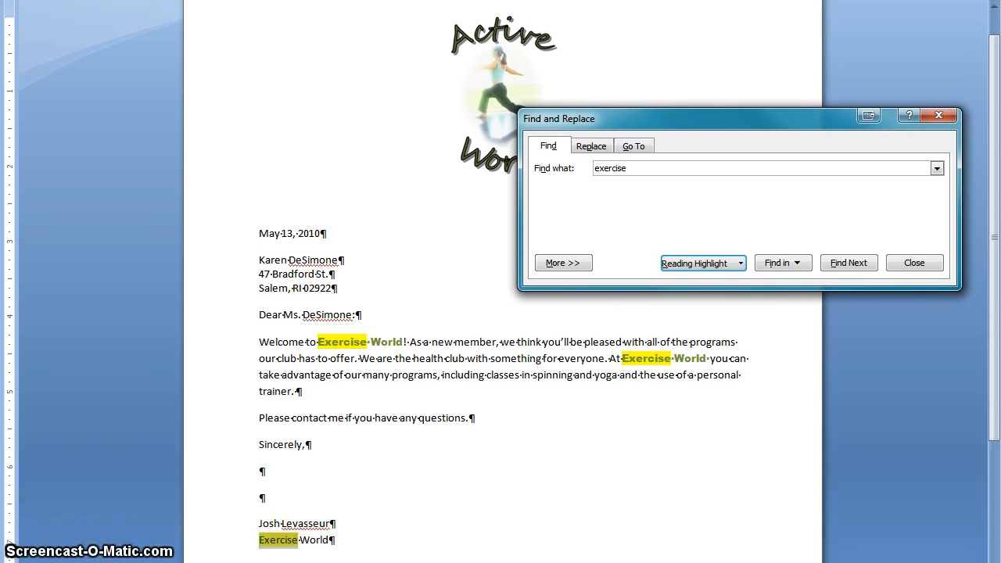
pyautogui.doubleClick(553, 373)
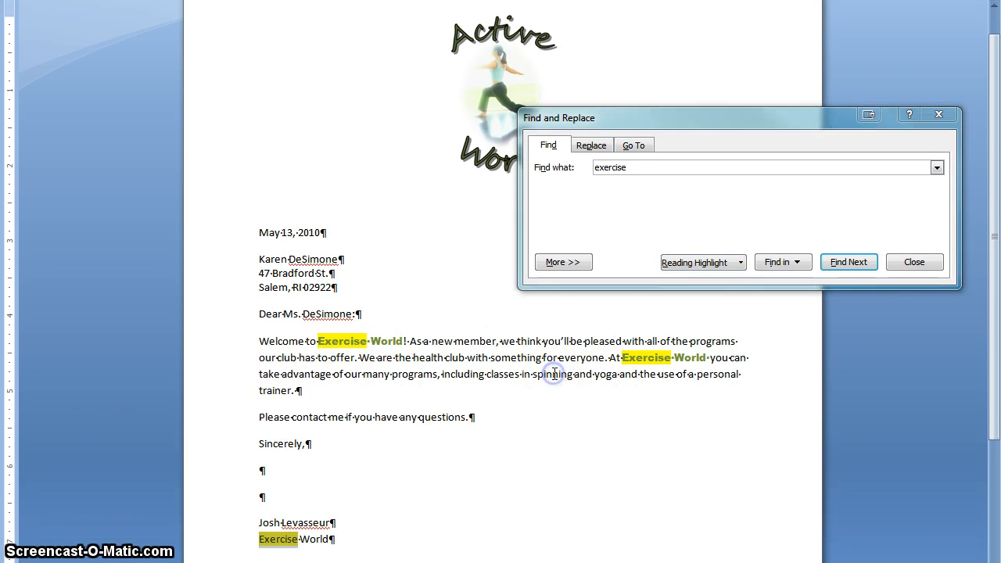
pyautogui.click(501, 375)
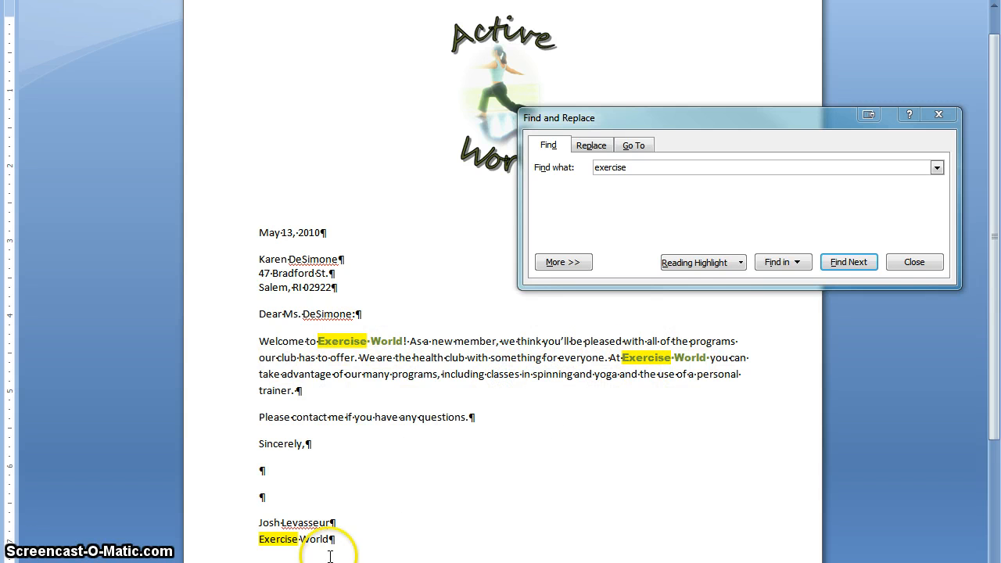
pyautogui.click(703, 263)
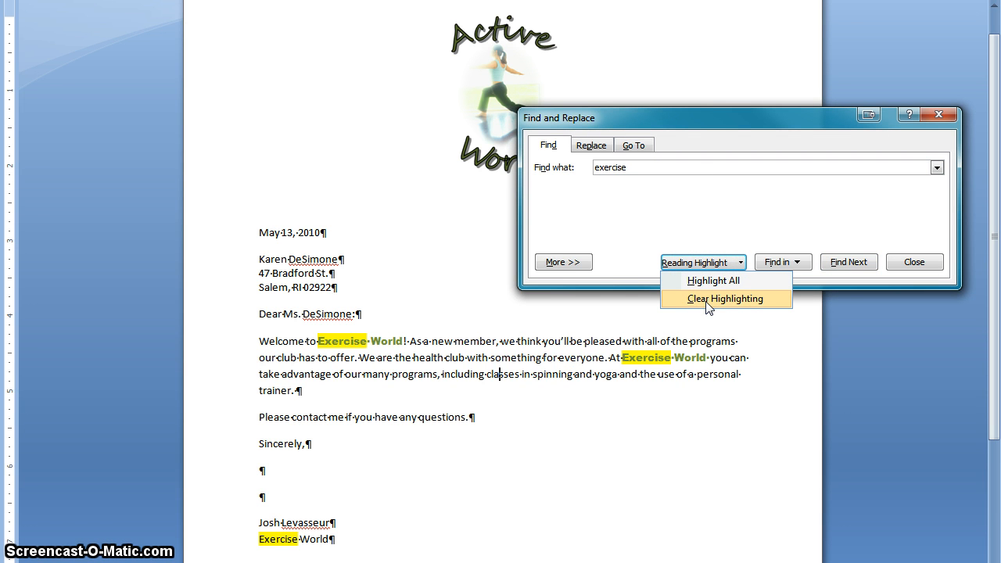
pyautogui.click(709, 300)
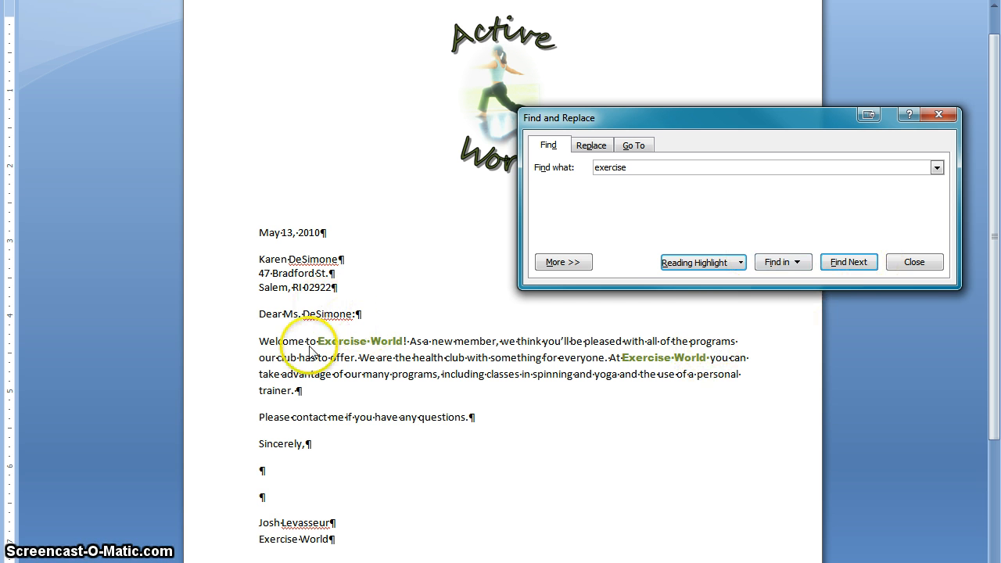
# Find each occurrence of "exercise" in turn, starting from the date line of the letter.
pyautogui.click(261, 232)
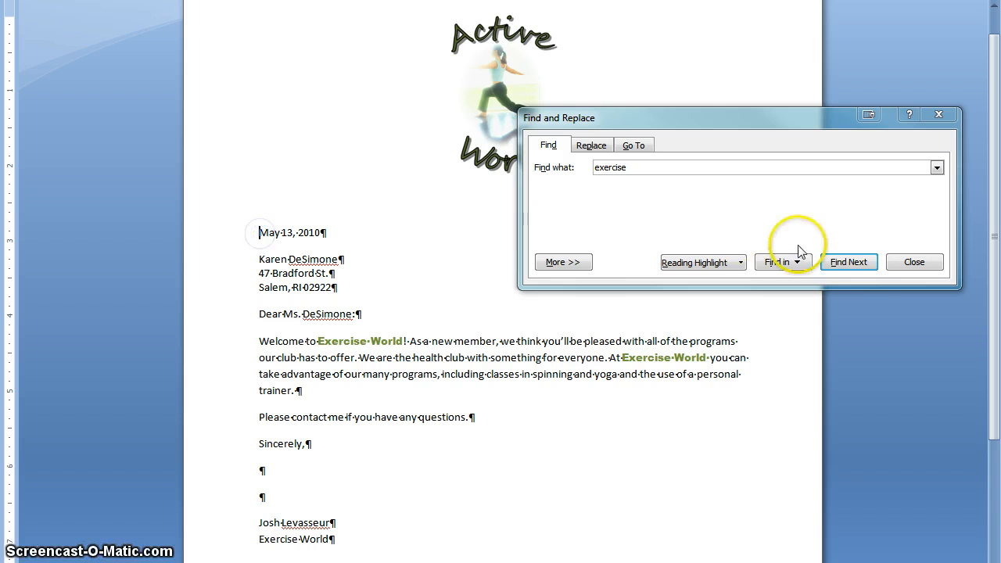
pyautogui.click(852, 262)
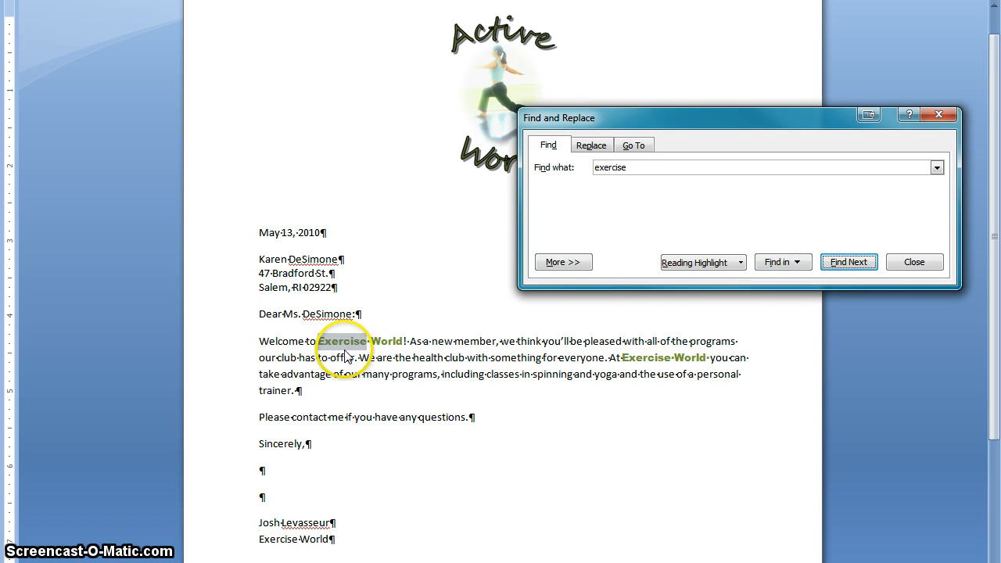
pyautogui.click(850, 262)
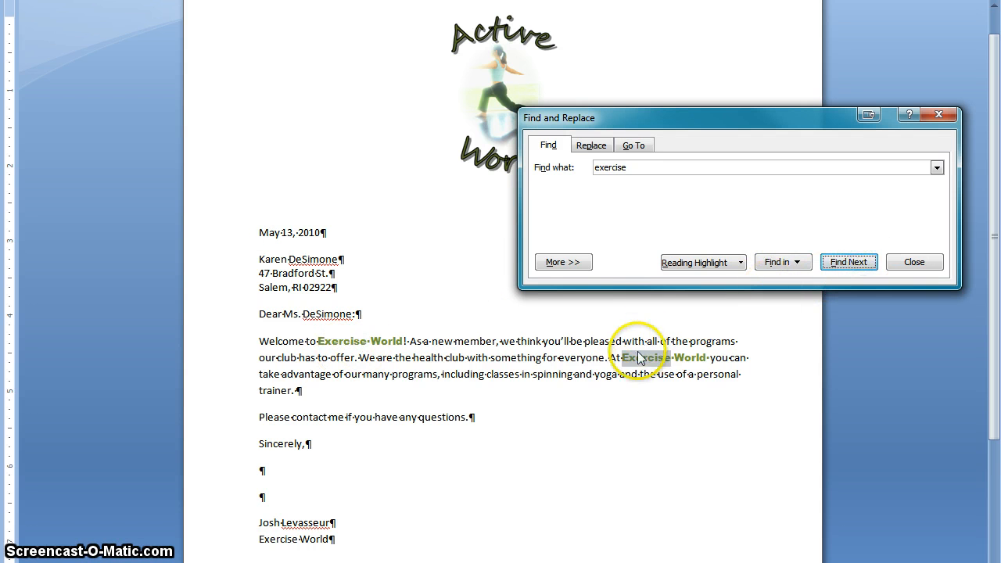
pyautogui.click(838, 263)
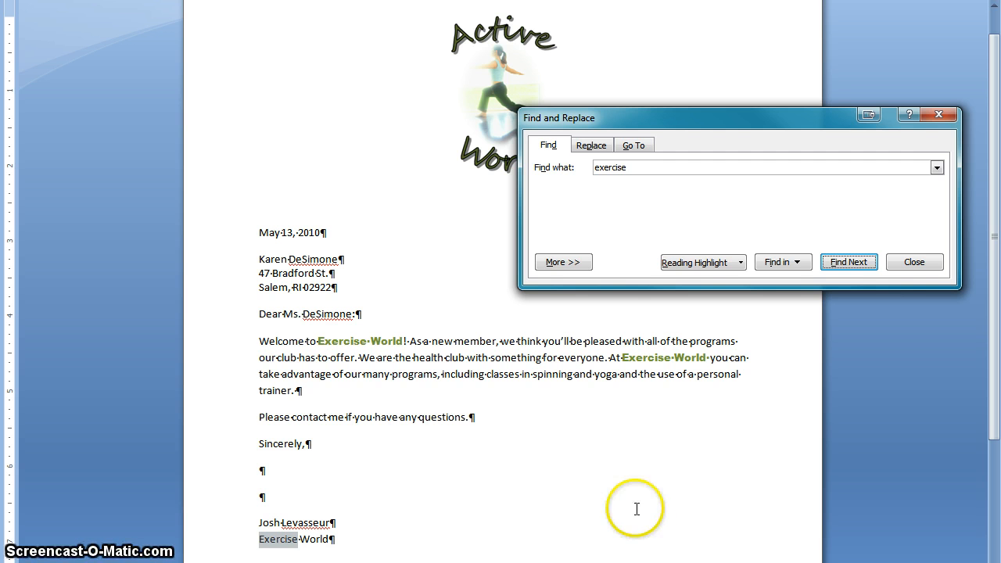
# Find the first "exercise" after the recipient's address lines and replace only that occurrence with "active".
pyautogui.click(291, 268)
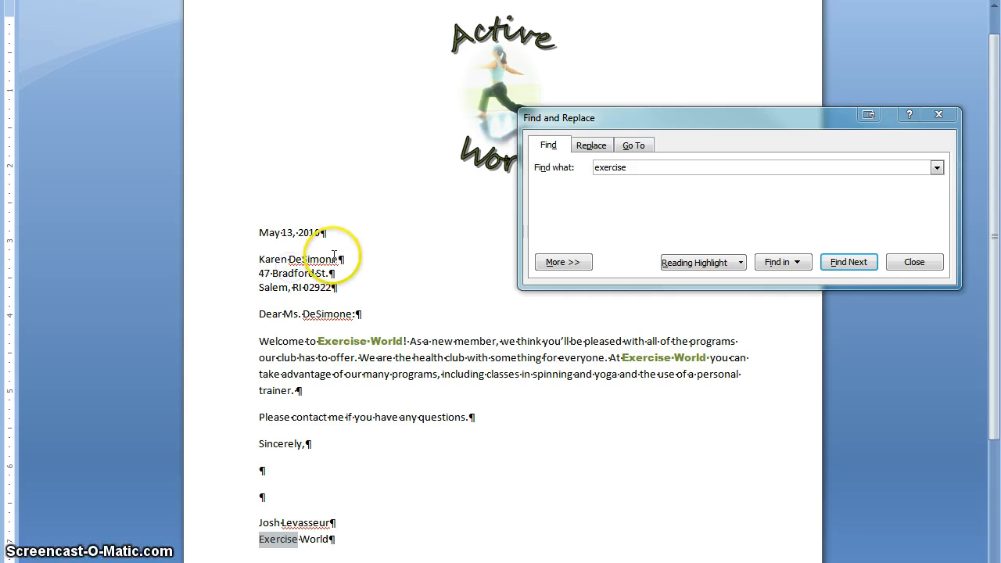
pyautogui.click(833, 262)
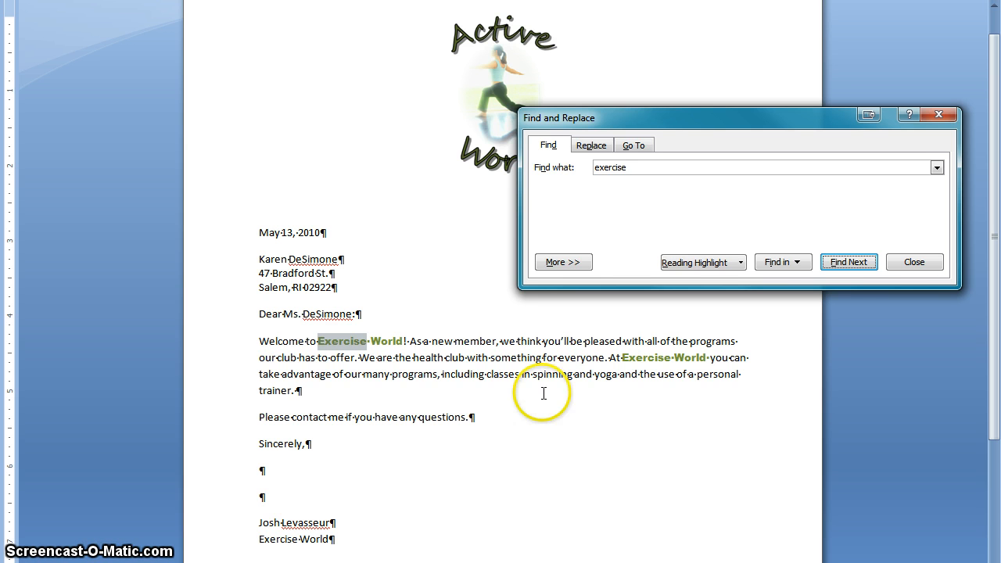
pyautogui.click(592, 147)
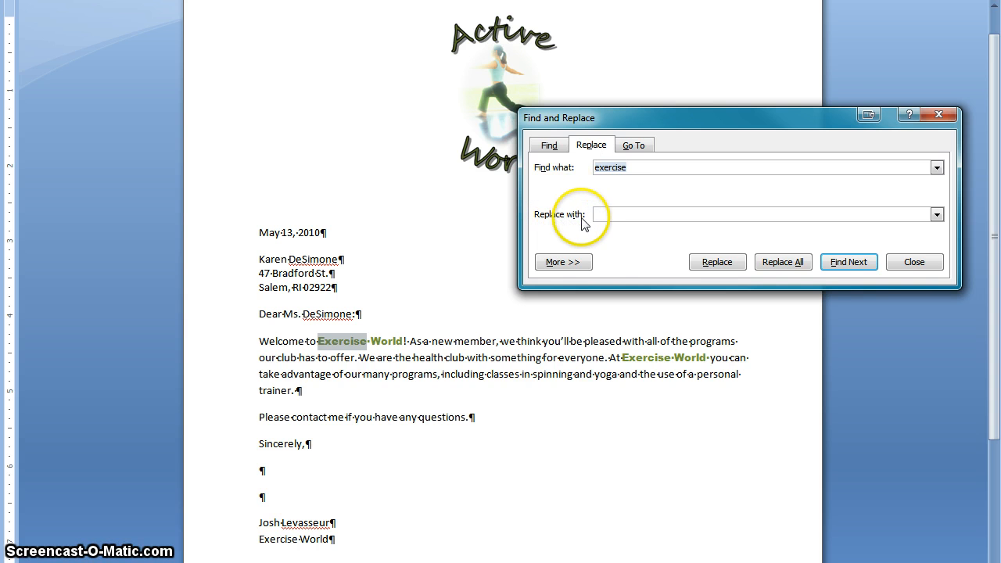
pyautogui.click(607, 215)
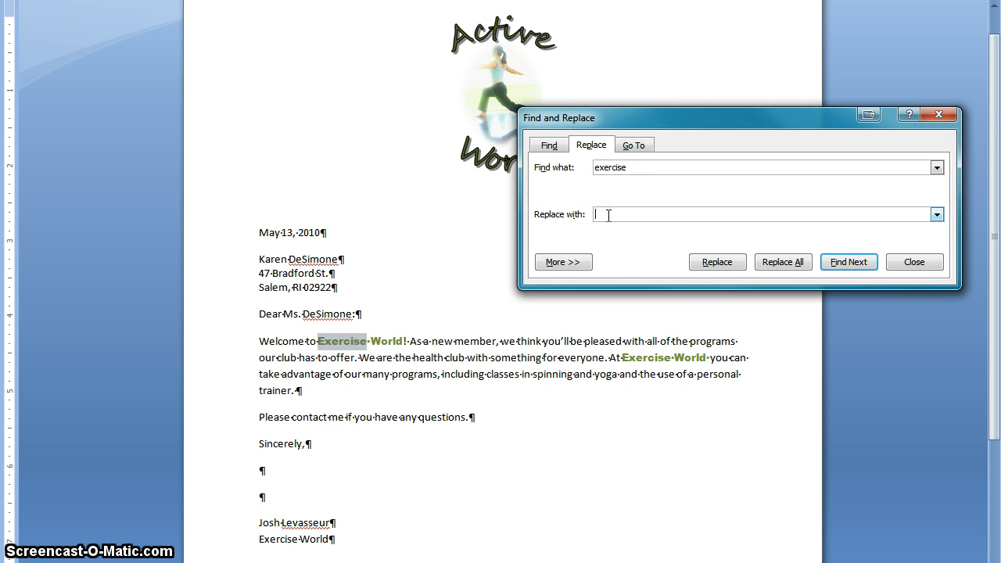
pyautogui.write('active')
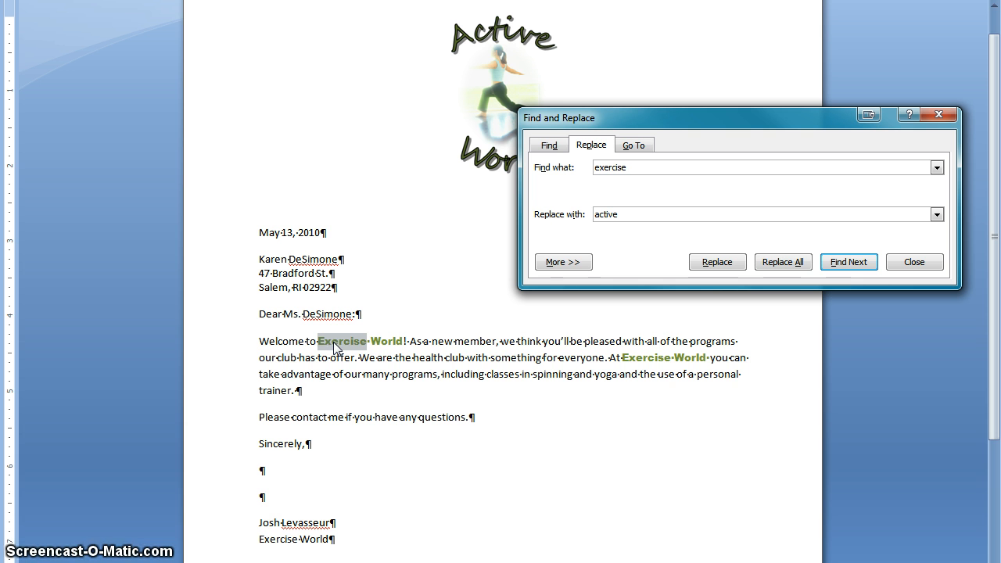
pyautogui.click(719, 261)
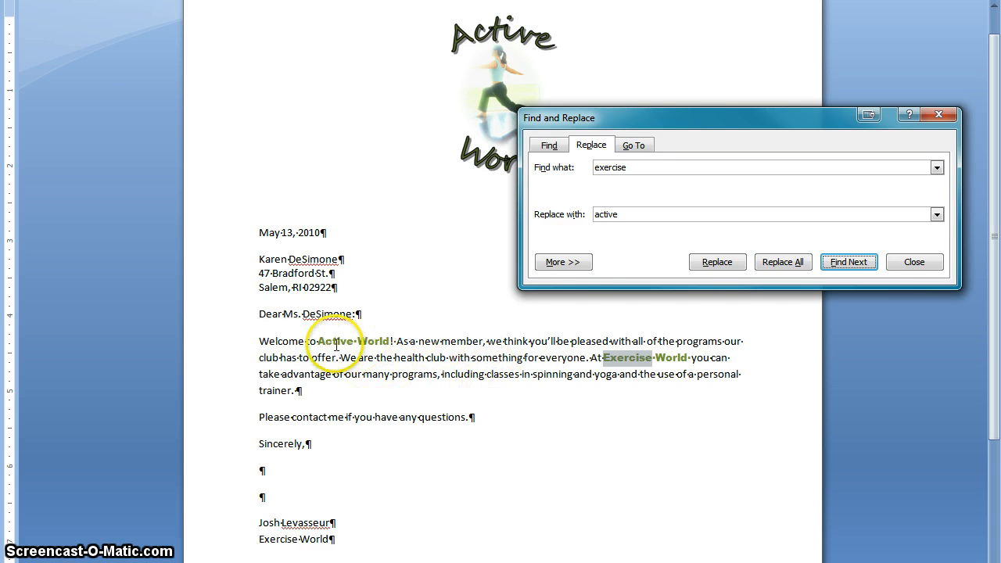
# Replace all remaining occurrences of "exercise" with "active" and review the updated letter.
pyautogui.click(769, 262)
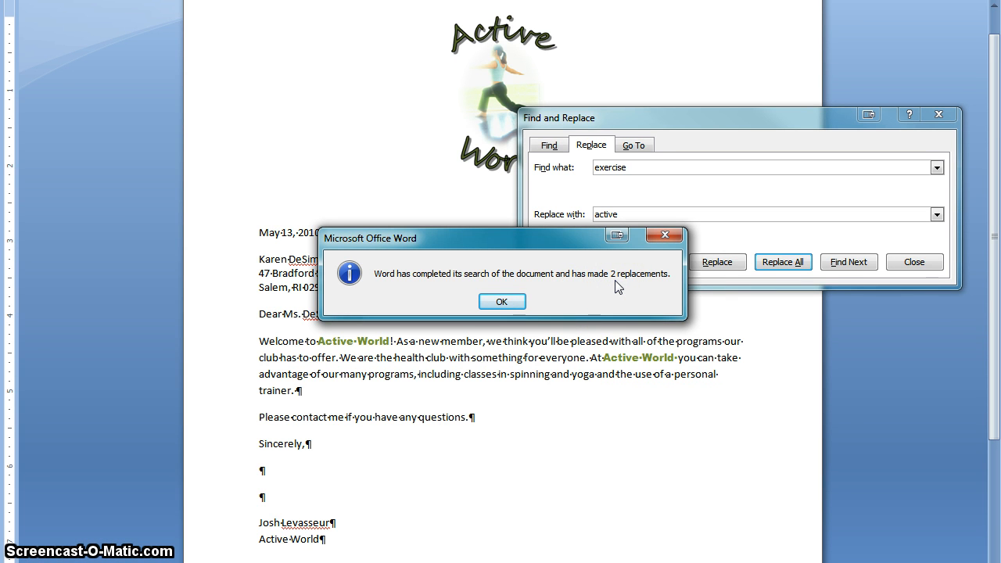
pyautogui.click(501, 302)
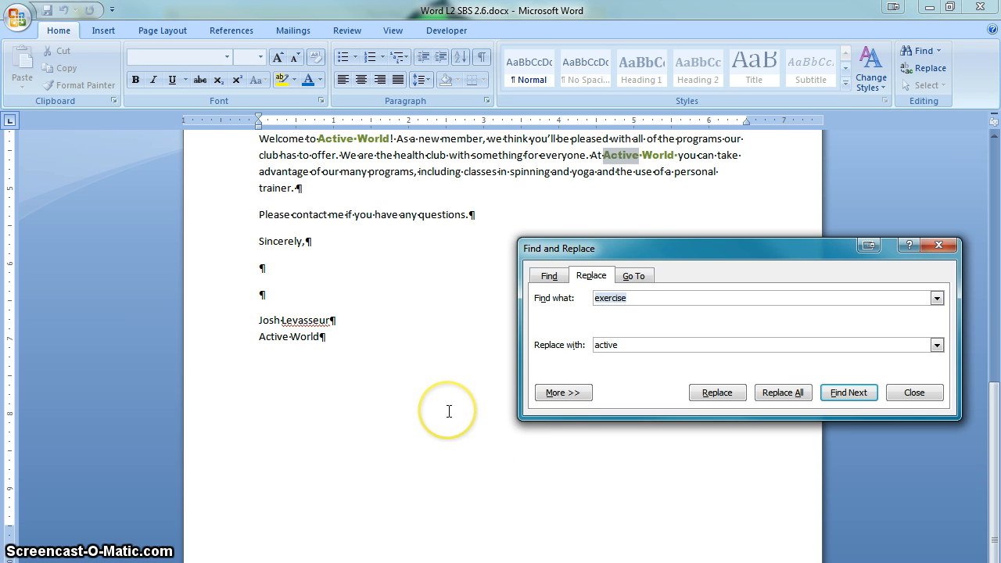
pyautogui.scroll(6, 448, 410)
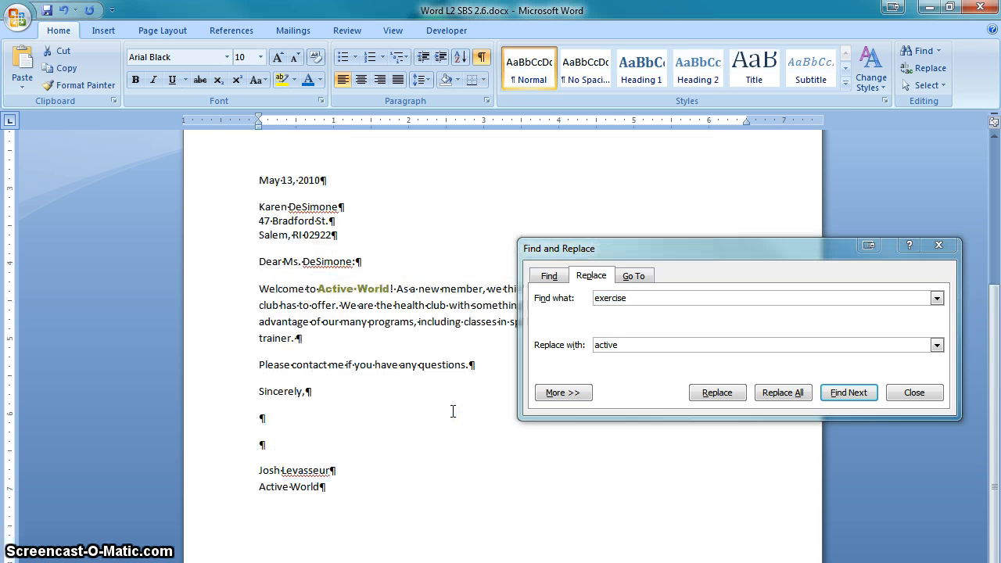
# Replace all occurrences of "as" in the letter with nothing, leaving the replacement text empty.
pyautogui.scroll(-2, 453, 410)
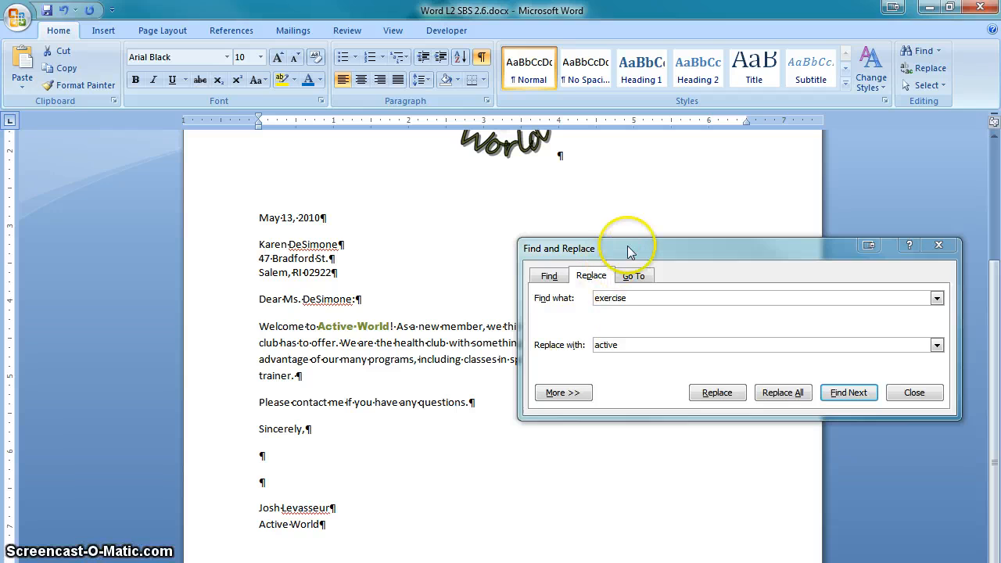
pyautogui.moveTo(632, 250); pyautogui.dragTo(630, 397)
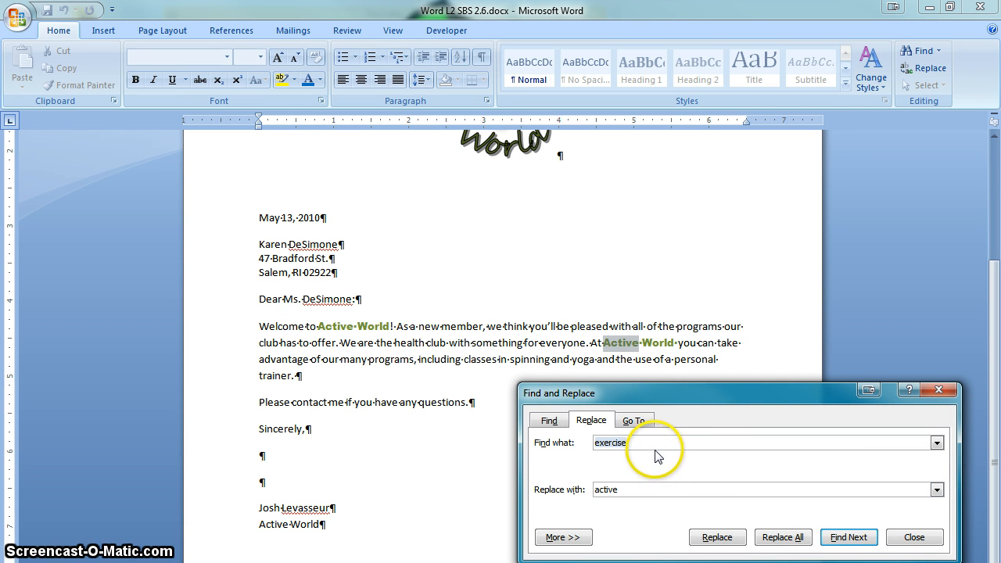
pyautogui.click(603, 443)
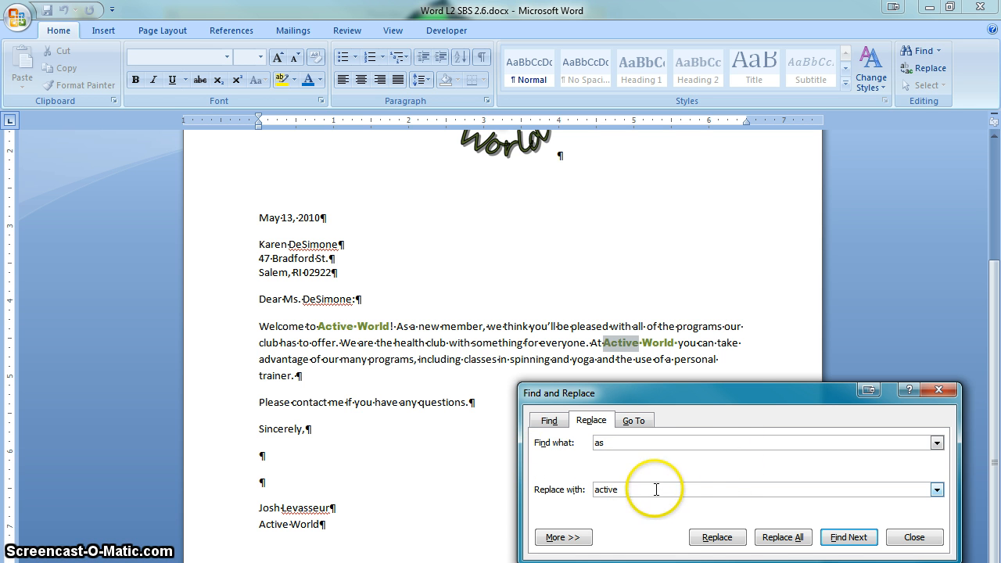
pyautogui.moveTo(646, 488); pyautogui.dragTo(554, 489)
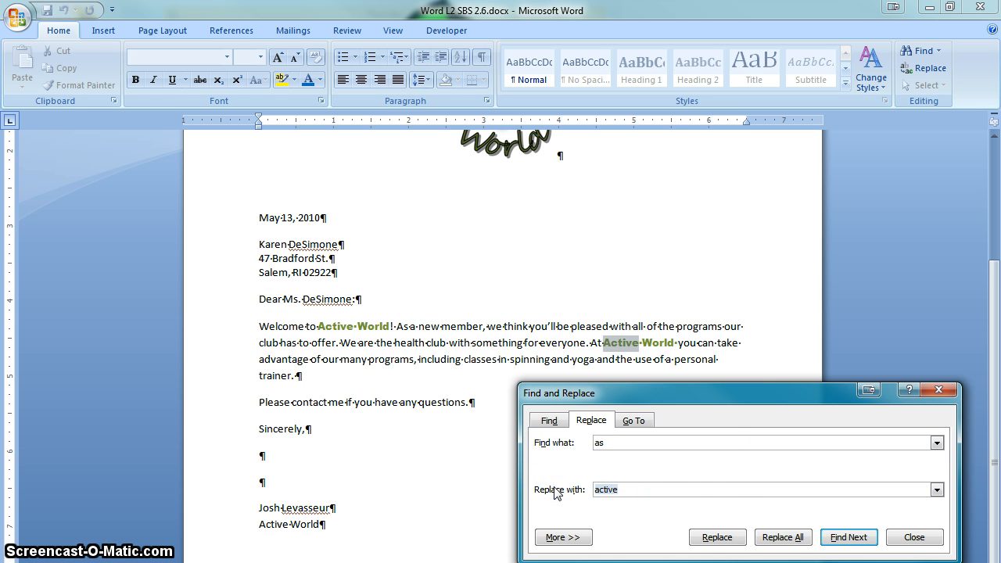
pyautogui.press('BackSpace')
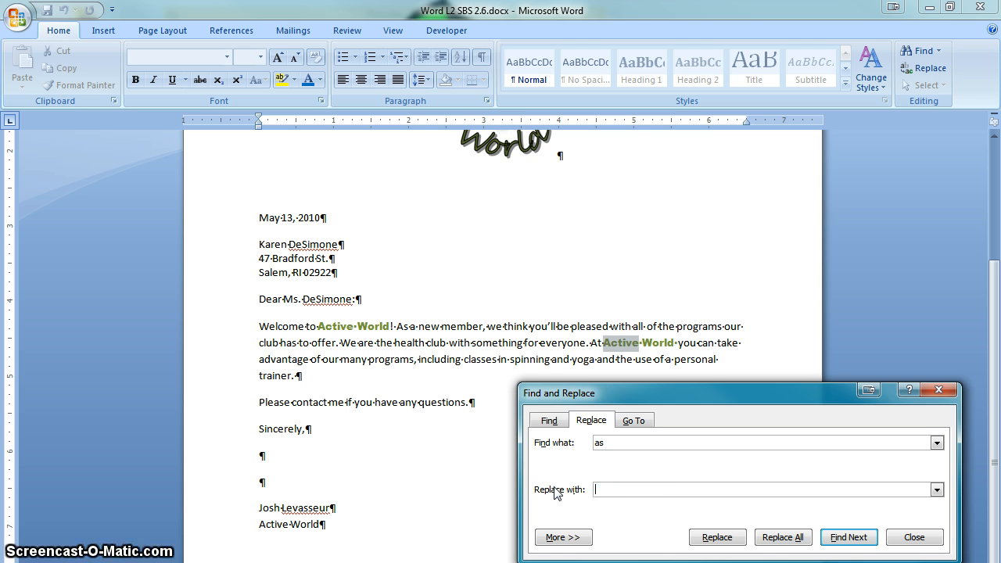
pyautogui.click(606, 446)
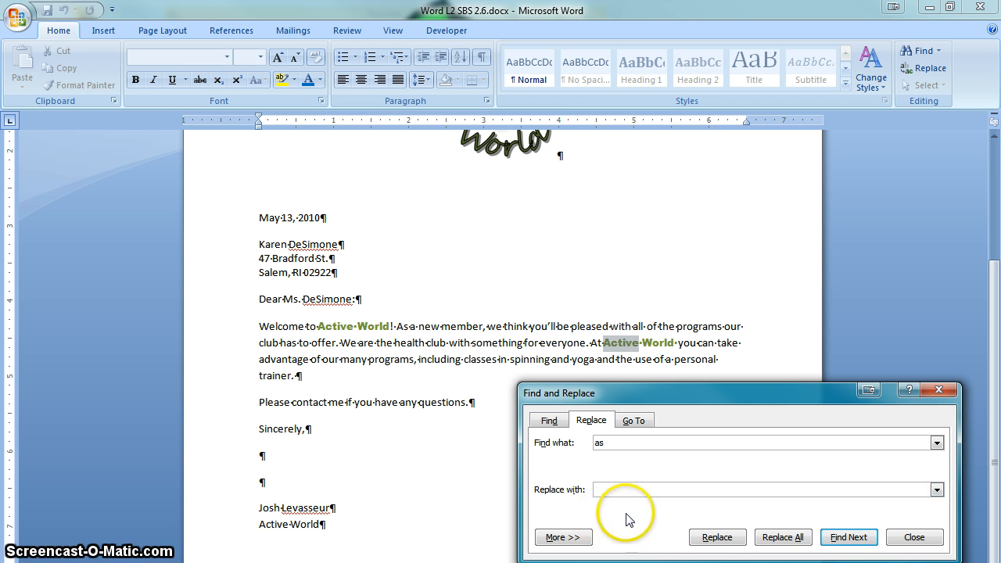
pyautogui.click(778, 538)
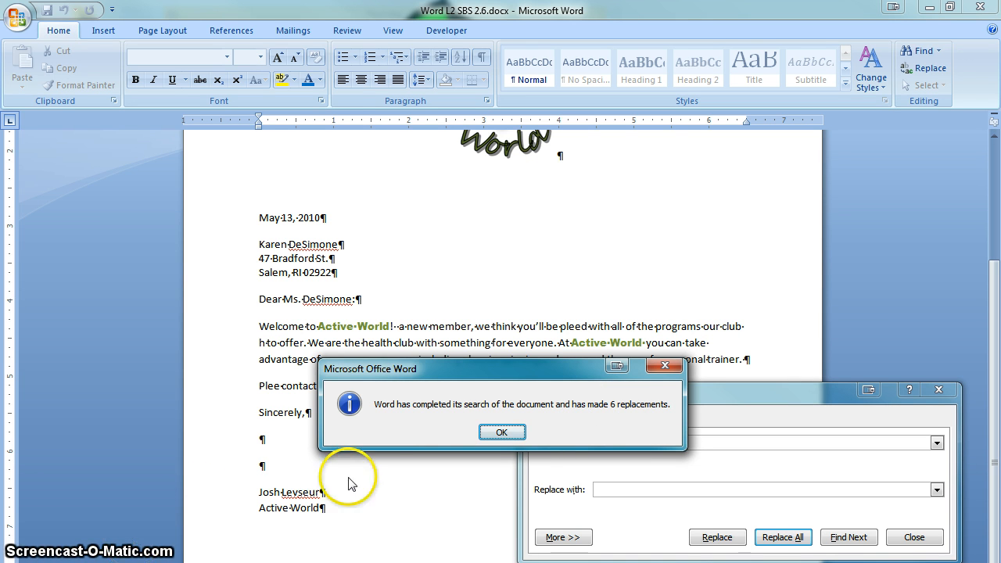
pyautogui.click(501, 432)
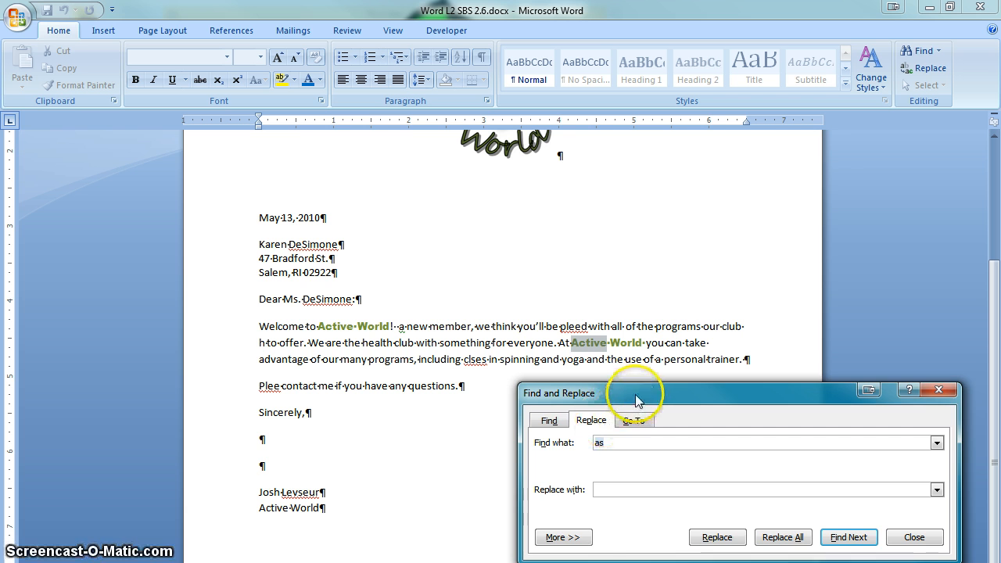
# Examine the letter's body paragraphs for words altered by the removal of "as", keeping the Find and Replace dialog clear of the text.
pyautogui.moveTo(636, 394); pyautogui.dragTo(630, 464)
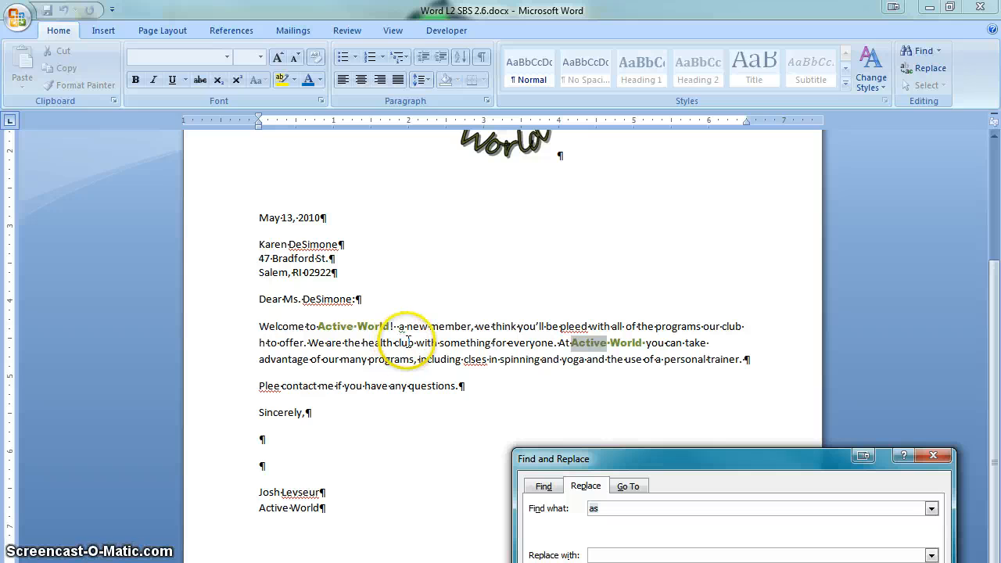
pyautogui.click(470, 359)
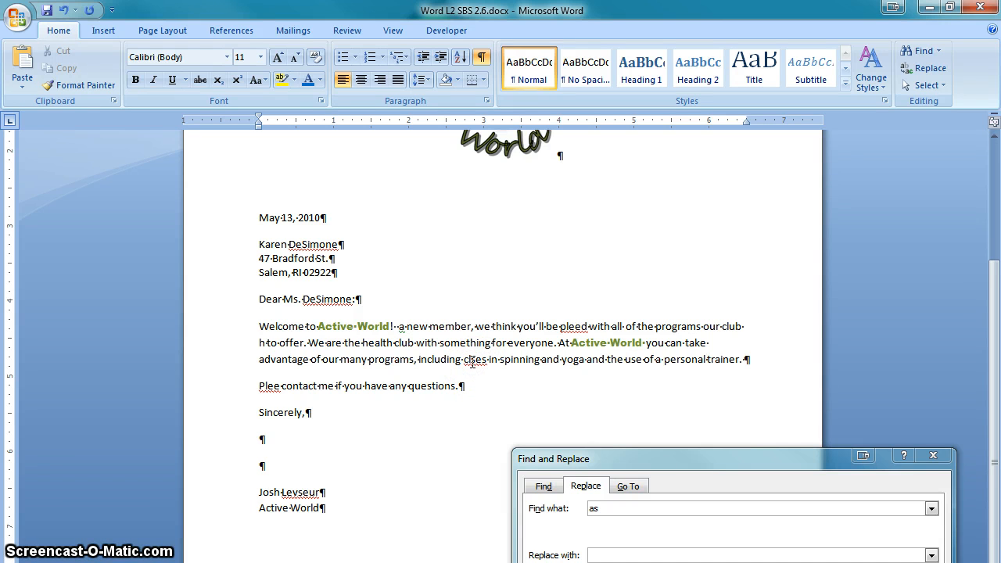
pyautogui.click(576, 326)
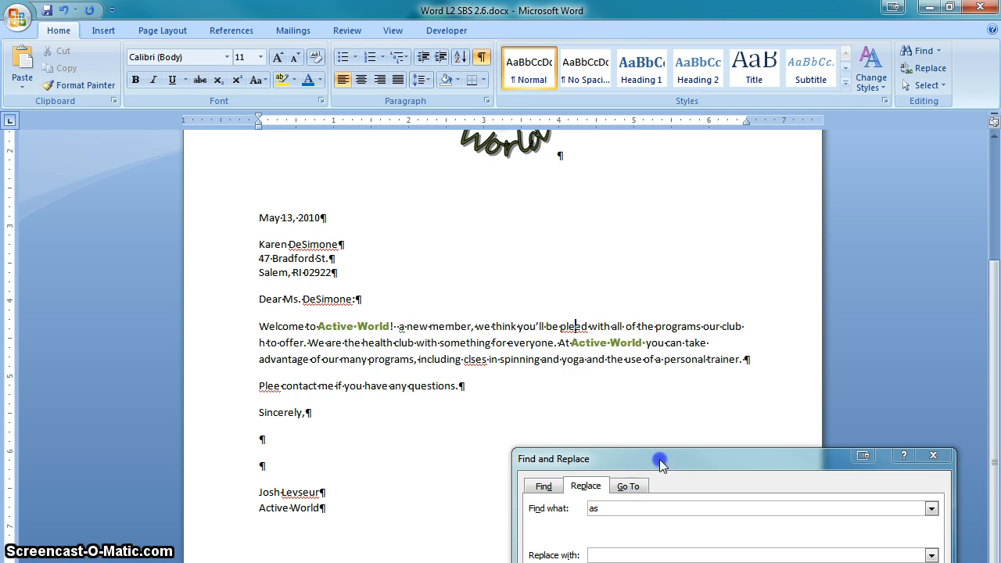
pyautogui.moveTo(659, 459); pyautogui.dragTo(631, 329)
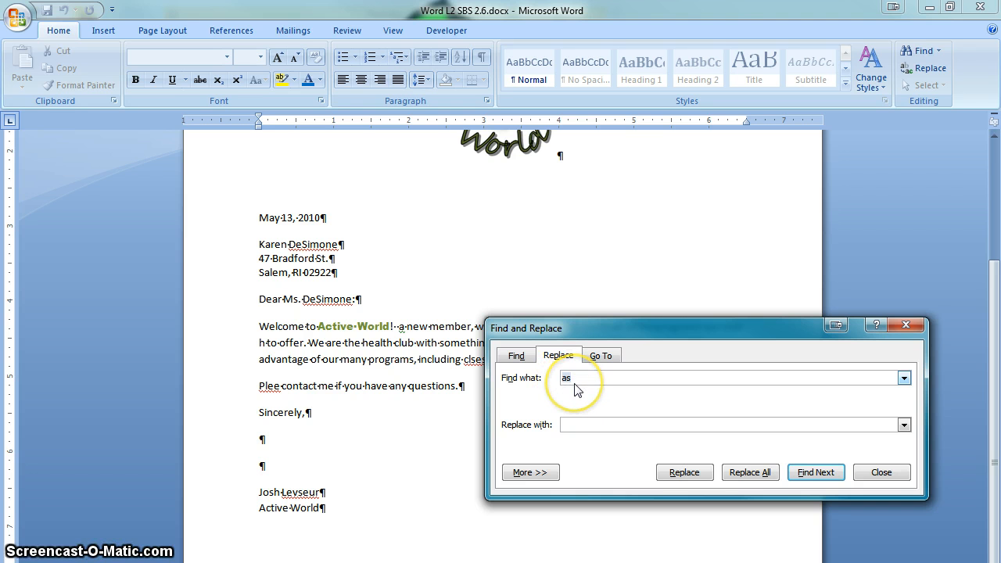
pyautogui.moveTo(591, 329); pyautogui.dragTo(670, 413)
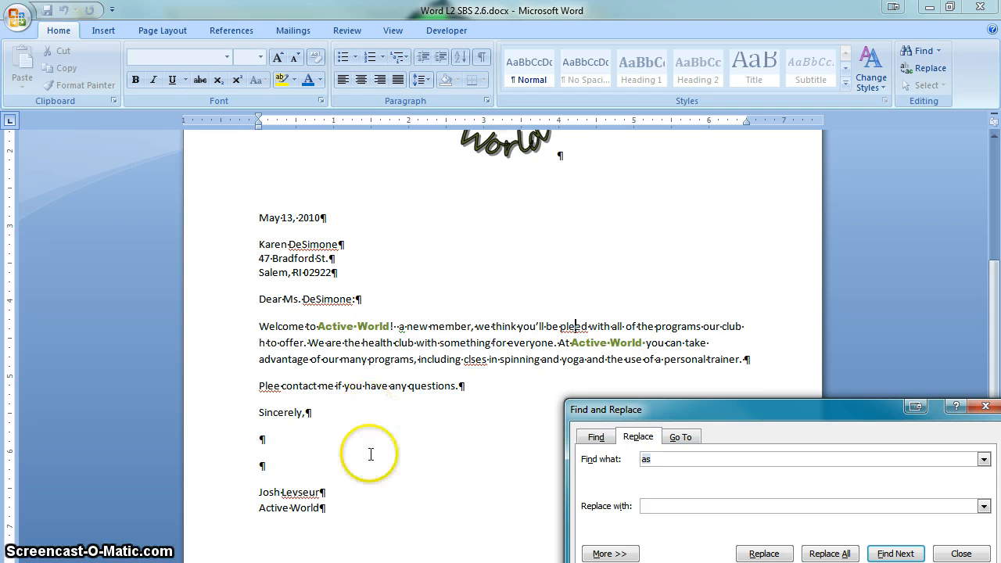
pyautogui.click(444, 348)
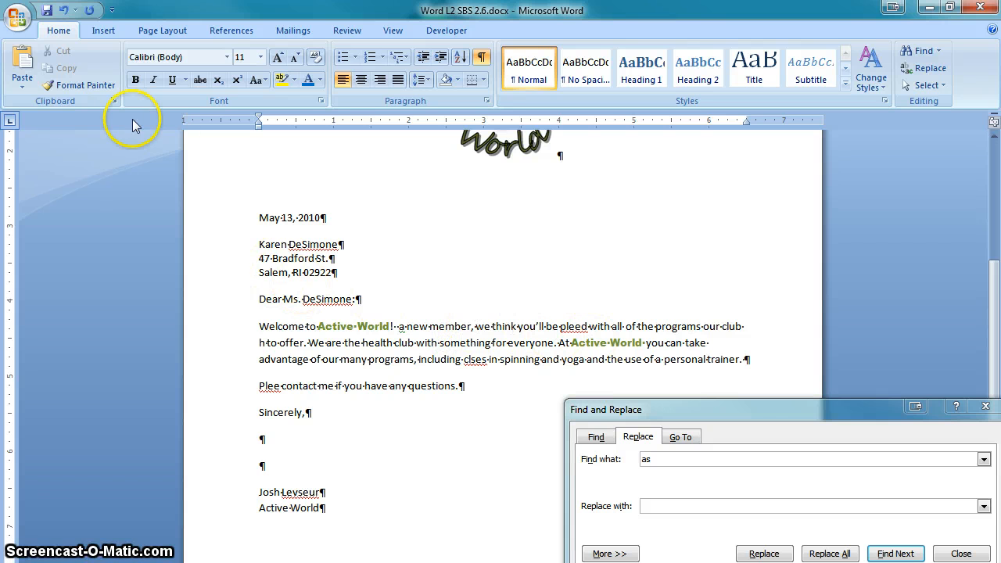
# Undo the replacement of all "as" occurrences and close the Find and Replace dialog.
pyautogui.click(64, 11)
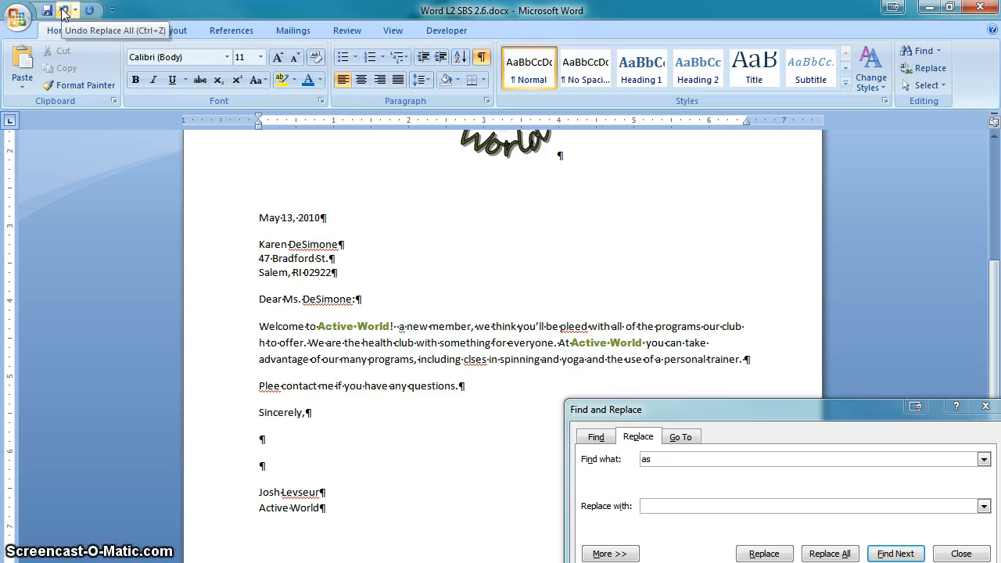
pyautogui.click(64, 12)
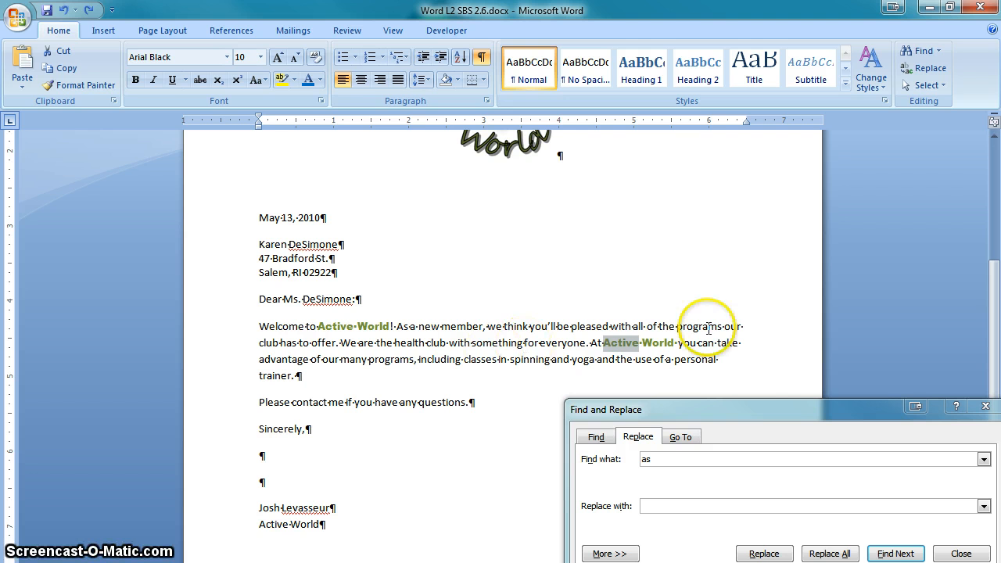
pyautogui.moveTo(737, 411); pyautogui.dragTo(573, 271)
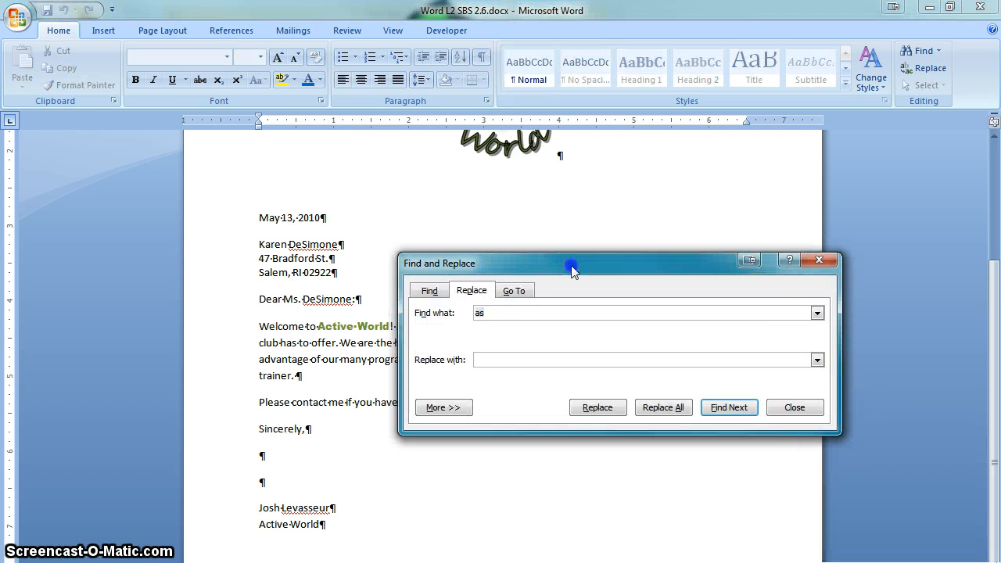
pyautogui.click(791, 408)
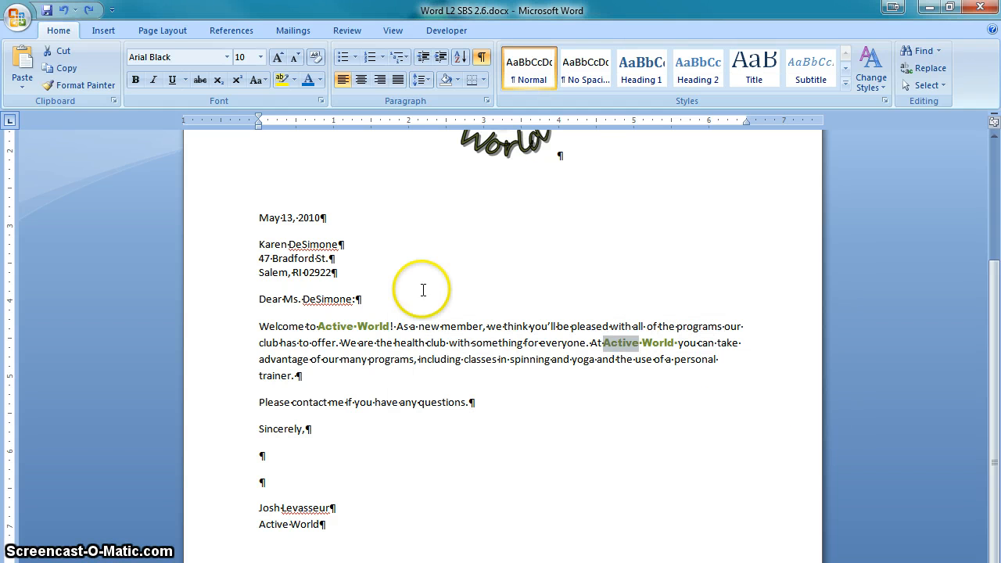